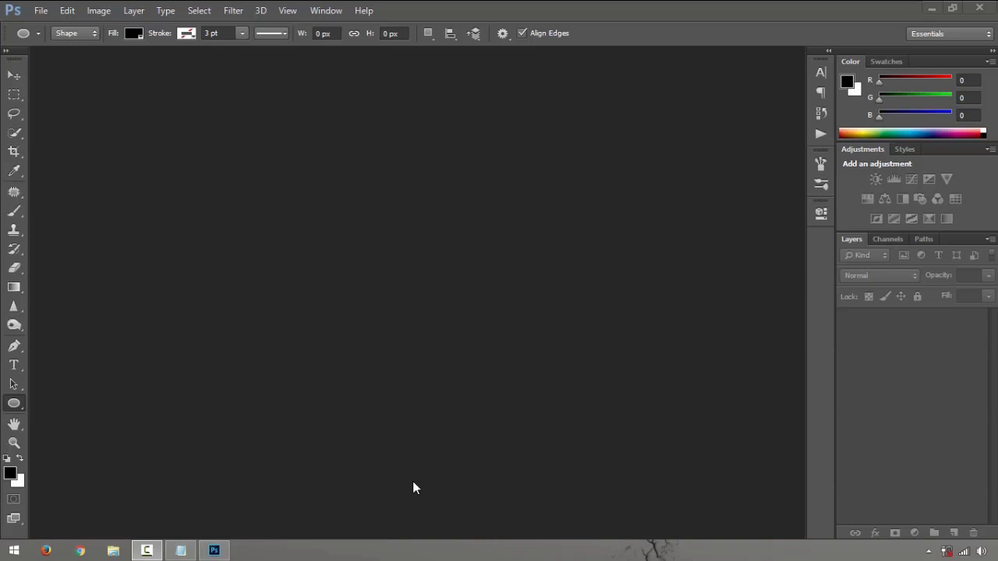
# Start a new document and set its size to 1920 × 1080 pixels.
pyautogui.hotkey('ctrl', 'n')
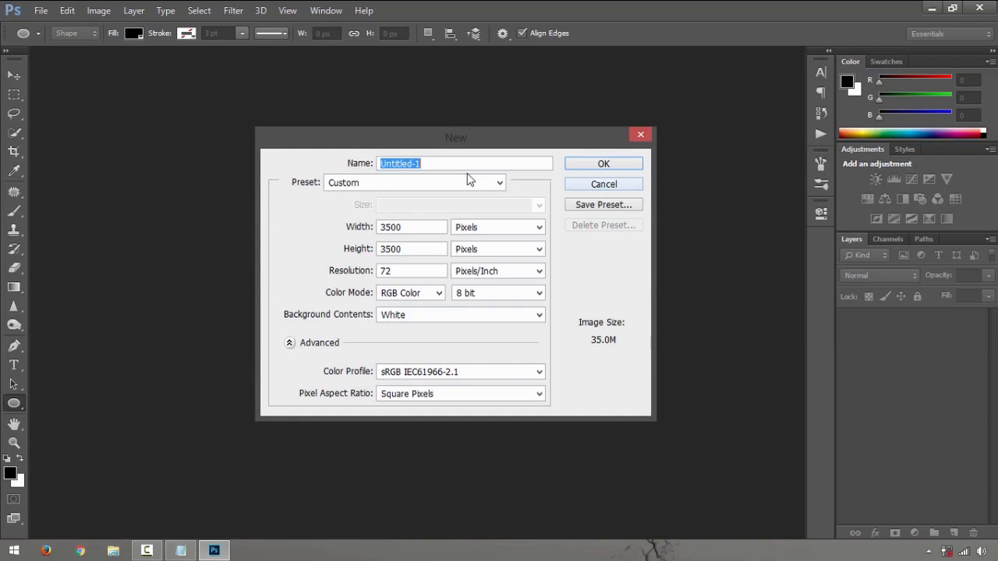
pyautogui.press('Tab')
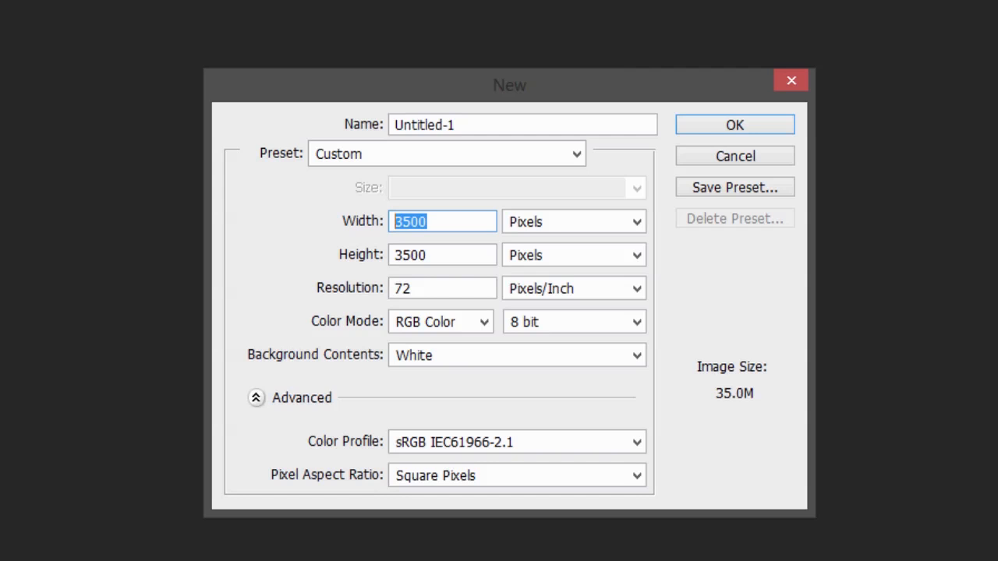
pyautogui.click(428, 222)
pyautogui.doubleClick(396, 220)
pyautogui.write('1920')
pyautogui.press('Tab')
pyautogui.write('1080')
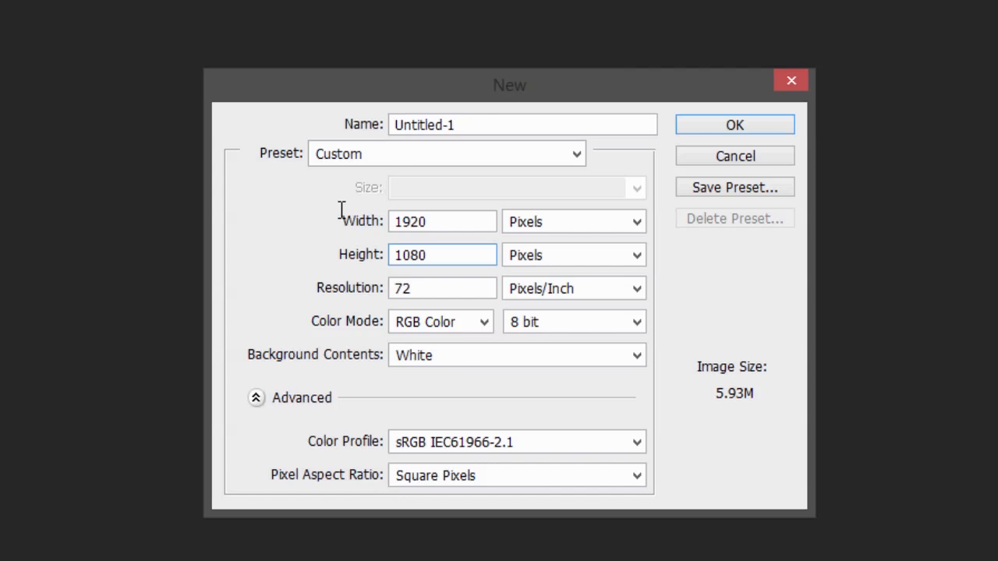
# Change the new document's width and height to 3500 pixels each and create it with a white background.
pyautogui.doubleClick(394, 221)
pyautogui.write('3500')
pyautogui.press('Tab')
pyautogui.press('Tab')
pyautogui.write('3500')
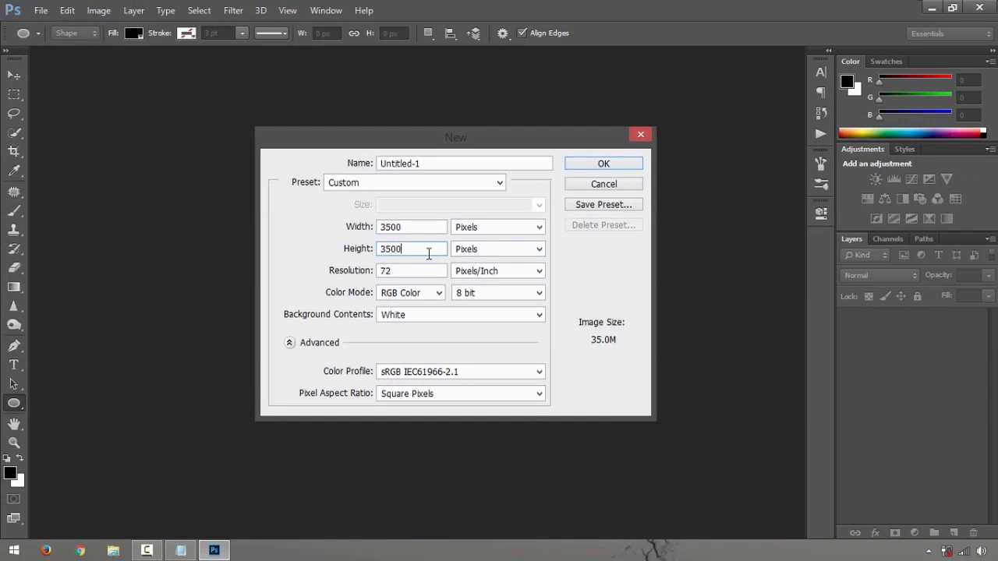
pyautogui.click(581, 164)
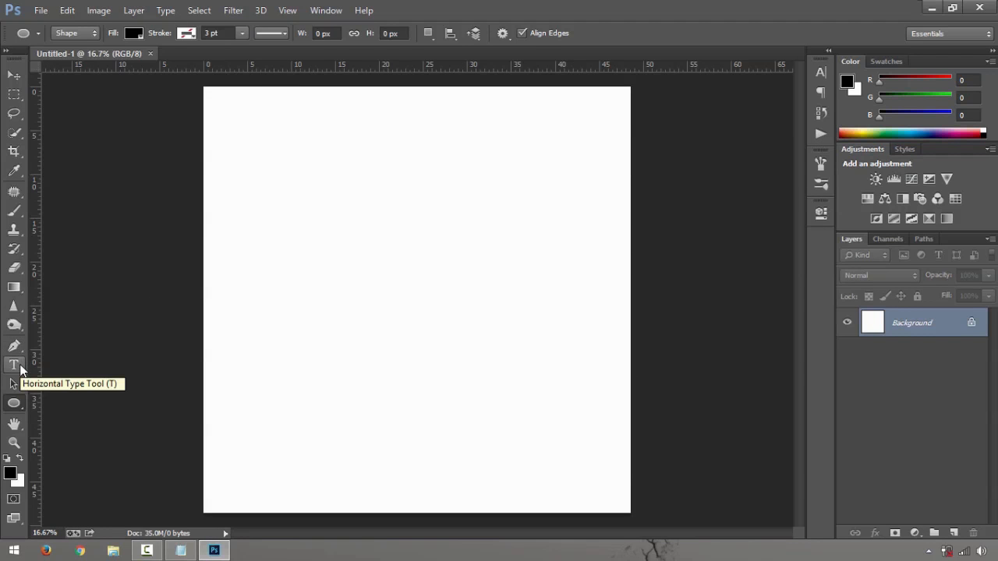
# Add the horizontal text "TEKph" in Century Gothic Bold across the middle of the canvas.
pyautogui.click(20, 370)
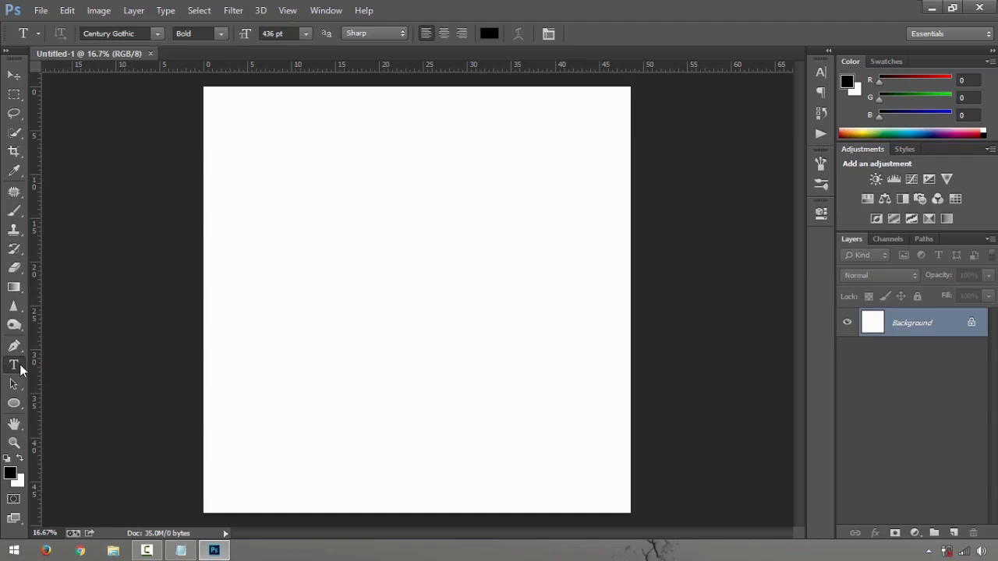
pyautogui.click(299, 315)
pyautogui.write('TEK')
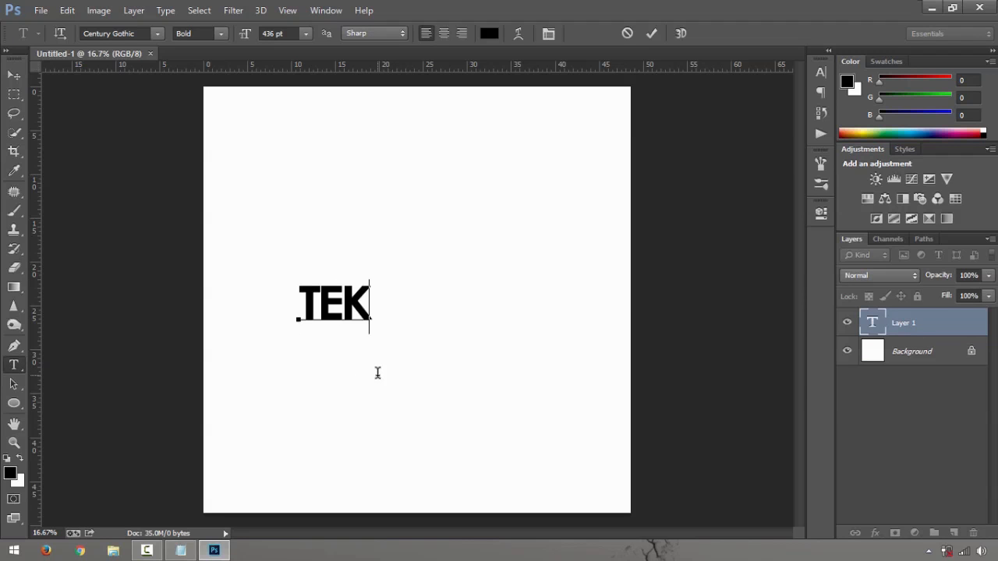
pyautogui.write('ph')
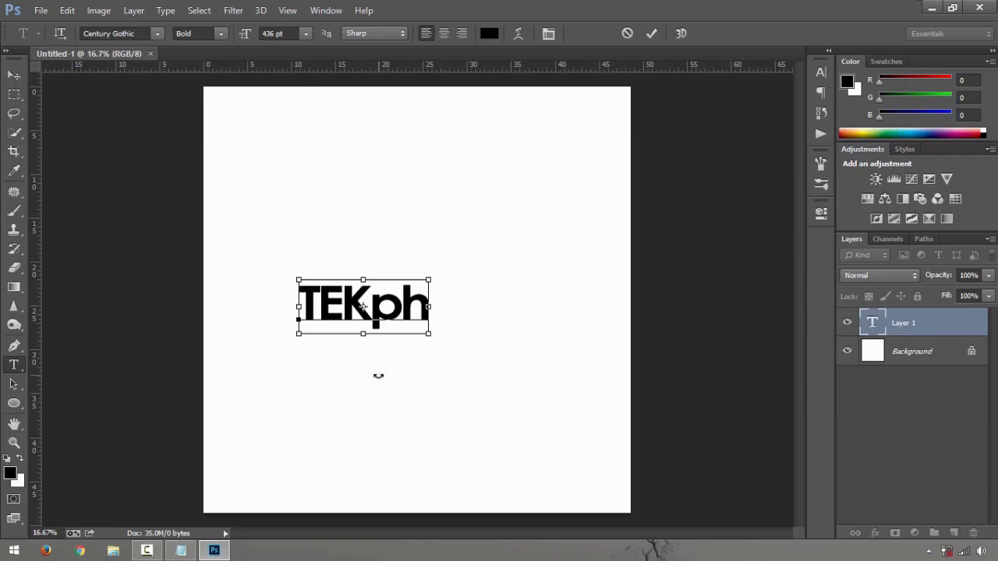
# Enlarge the TEKph text to 1296 pt and move it so it fits centred across the canvas.
pyautogui.hotkey('ctrl', 'a')
pyautogui.click(820, 72)
pyautogui.moveTo(657, 101); pyautogui.dragTo(932, 103)
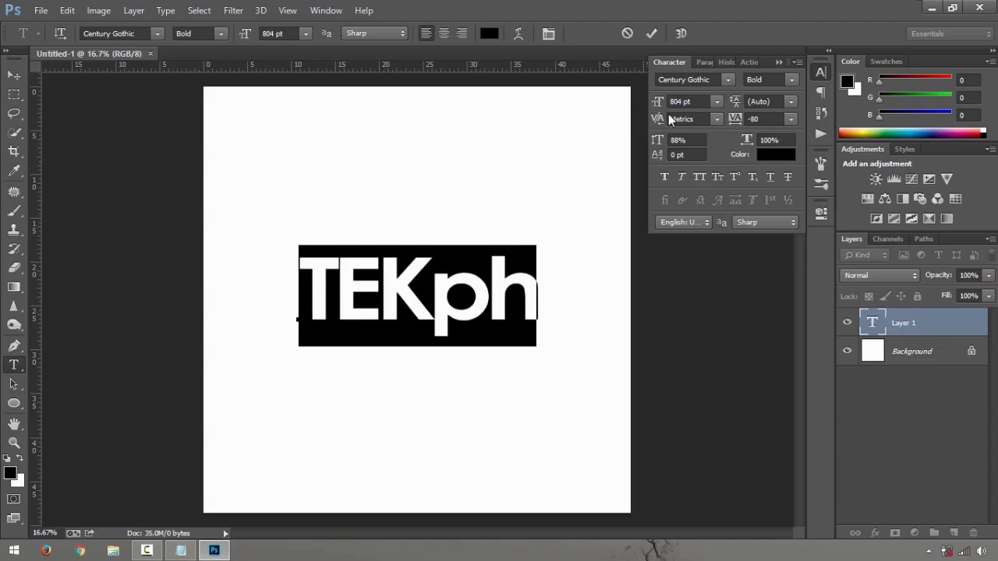
pyautogui.moveTo(659, 102); pyautogui.dragTo(787, 105)
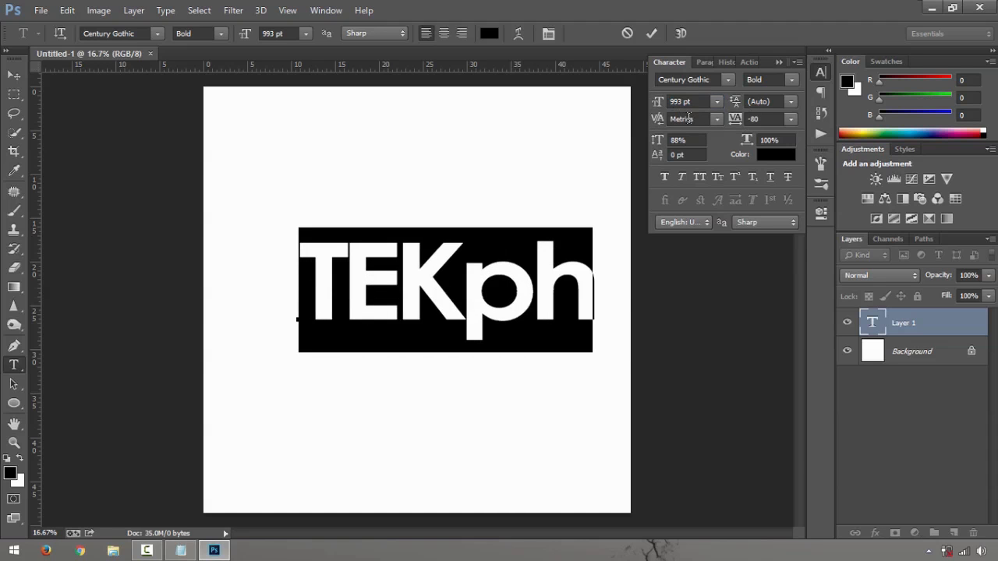
pyautogui.moveTo(657, 107); pyautogui.dragTo(855, 106)
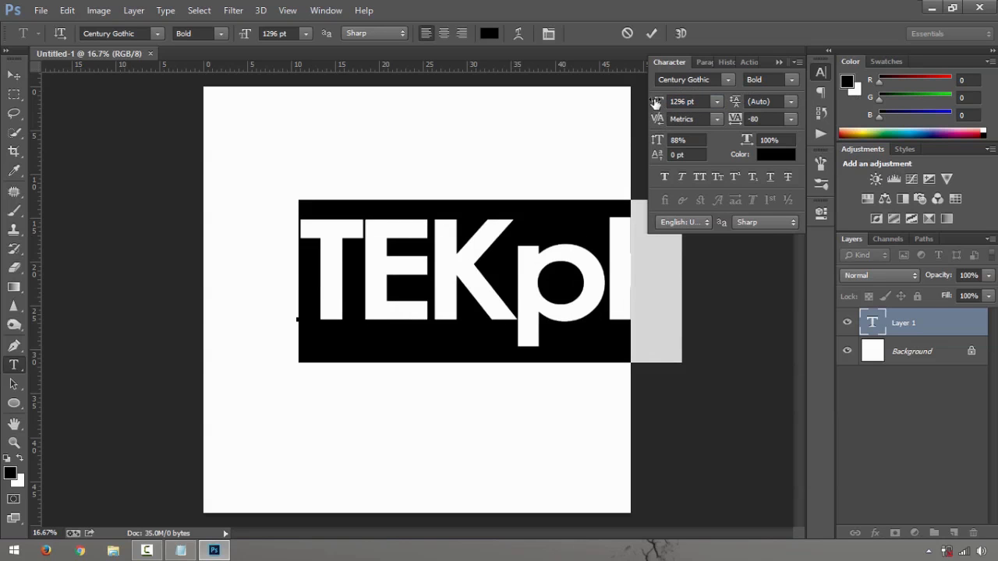
pyautogui.click(14, 75)
pyautogui.moveTo(581, 269); pyautogui.dragTo(508, 293)
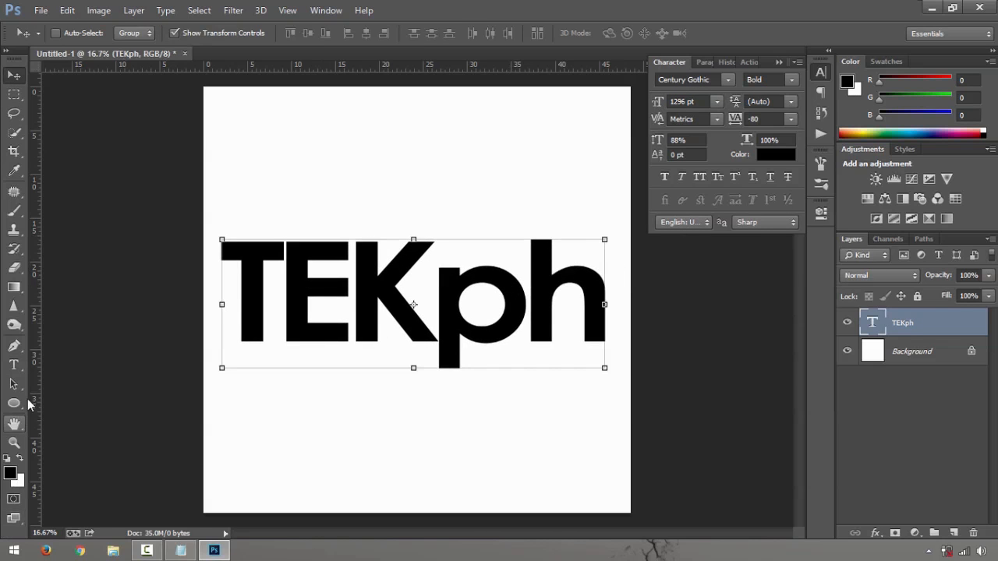
# Draw a black pentagon with the Polygon Tool and place it just above the letters "TEK".
pyautogui.click(13, 404)
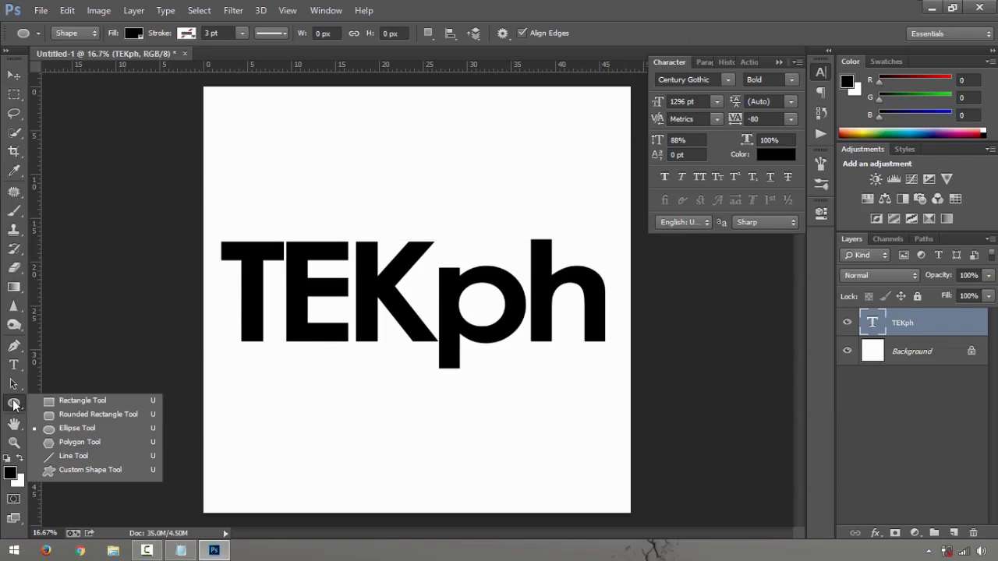
pyautogui.click(82, 443)
pyautogui.hotkey('shift', 'u')
pyautogui.moveTo(316, 150); pyautogui.dragTo(363, 217)
pyautogui.press('v')
pyautogui.moveTo(341, 128); pyautogui.dragTo(364, 158)
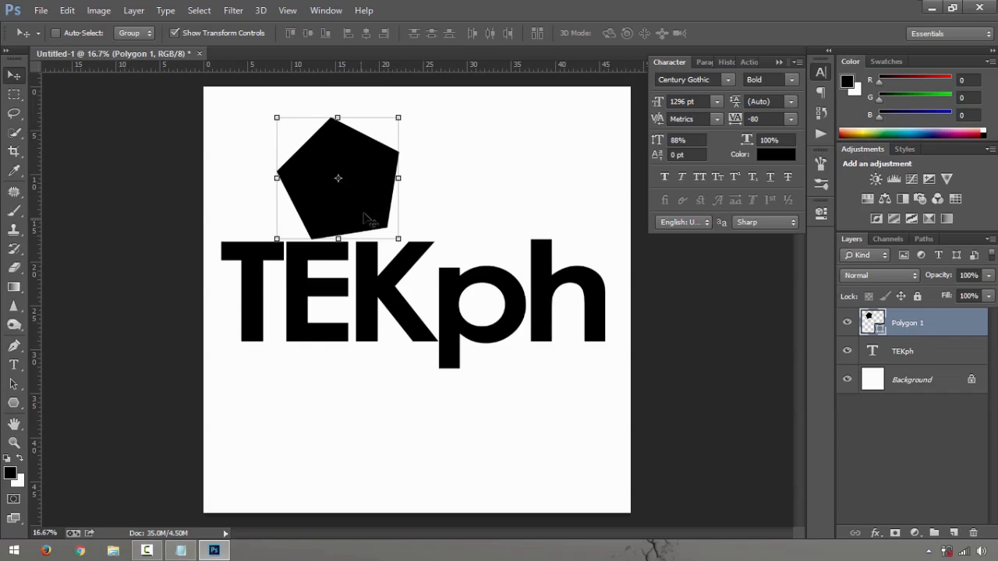
# Duplicate the pentagon twice, placing one copy below the text and a smaller, rotated one beside the original.
pyautogui.hotkey('ctrl', 'j')
pyautogui.moveTo(368, 163); pyautogui.dragTo(520, 191)
pyautogui.moveTo(541, 138); pyautogui.dragTo(493, 185)
pyautogui.press('Return')
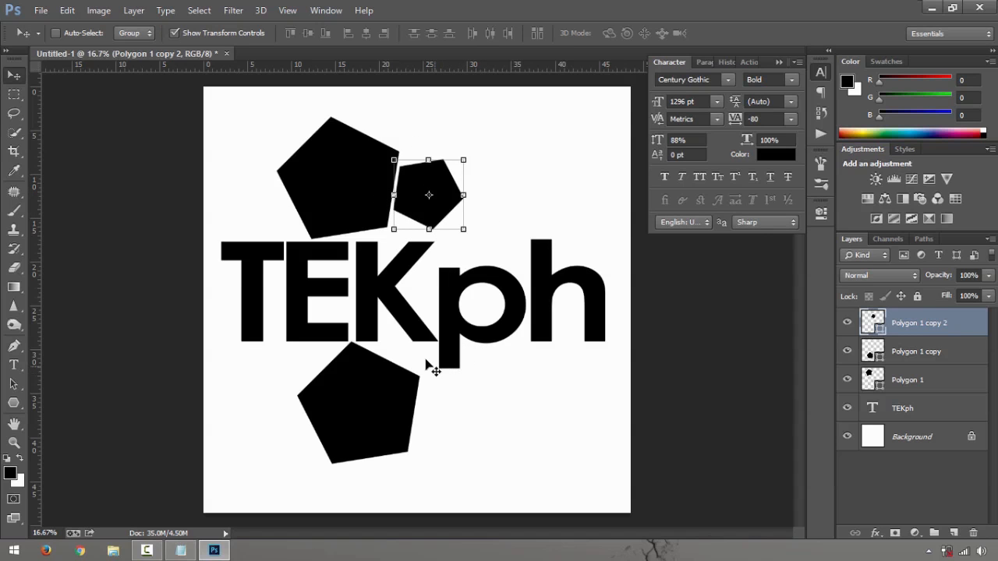
# With the Line Tool, try a 3 px underline beneath the start of the text and undo it.
pyautogui.moveTo(14, 402); pyautogui.dragTo(48, 455)
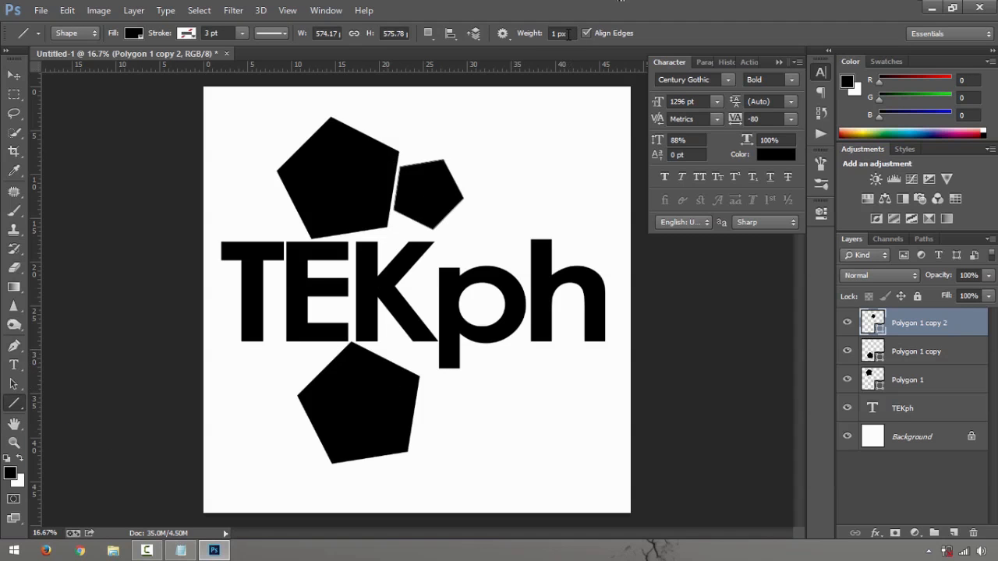
pyautogui.click(558, 32)
pyautogui.write('3')
pyautogui.press('Return')
pyautogui.moveTo(336, 351); pyautogui.dragTo(220, 351)
pyautogui.hotkey('ctrl', 'z')
# Set the line weight to 25 px and draw horizontal underlines beneath "TE", "K" and "ph".
pyautogui.click(525, 36)
pyautogui.write('25')
pyautogui.press('Return')
pyautogui.moveTo(328, 350); pyautogui.dragTo(226, 350)
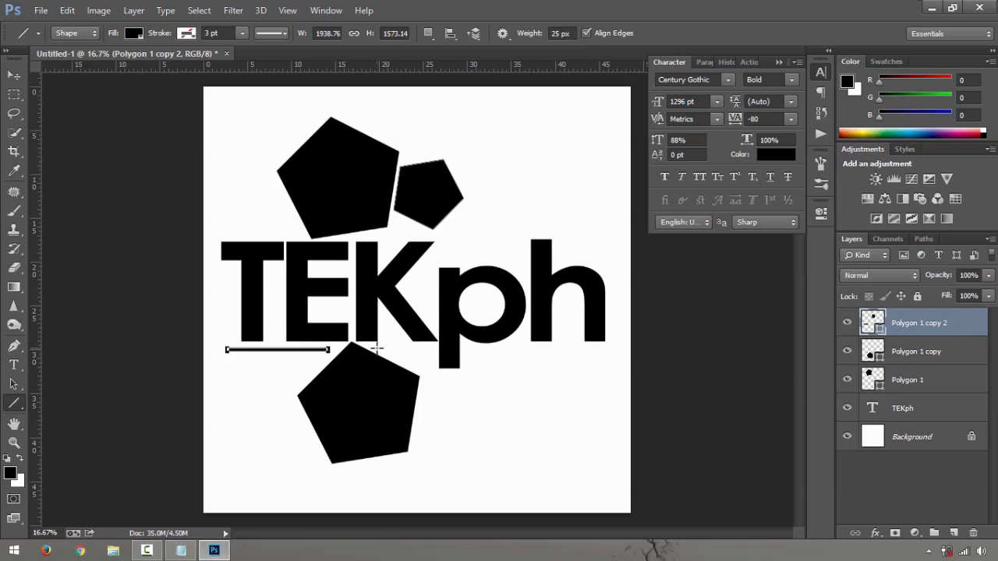
pyautogui.moveTo(376, 349); pyautogui.dragTo(606, 348)
pyautogui.click(13, 76)
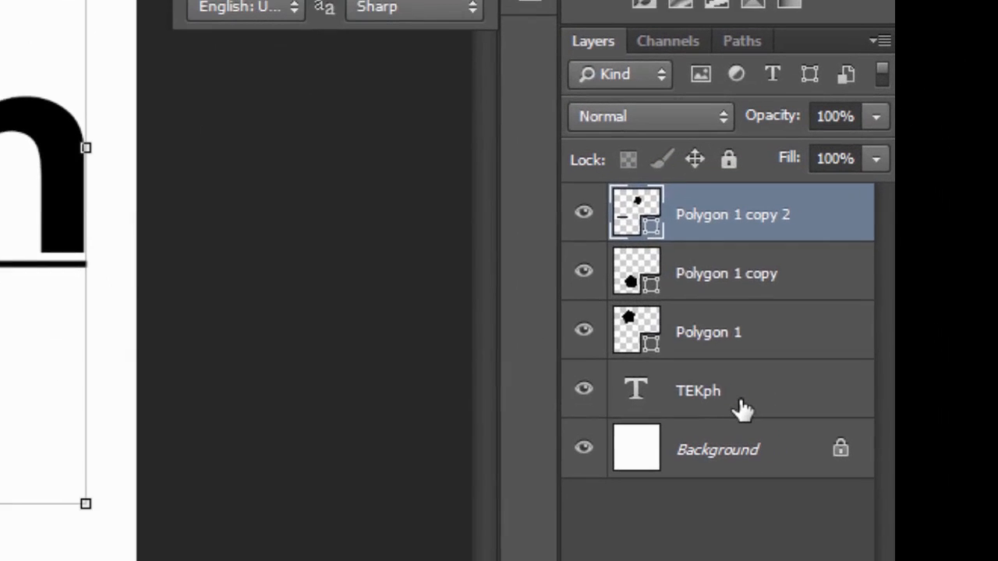
# Group the TEKph text layer with all the polygon layers and duplicate the group.
pyautogui.keyDown('shift'); pyautogui.click(926, 417); pyautogui.keyUp('shift')
pyautogui.hotkey('ctrl', 'g')
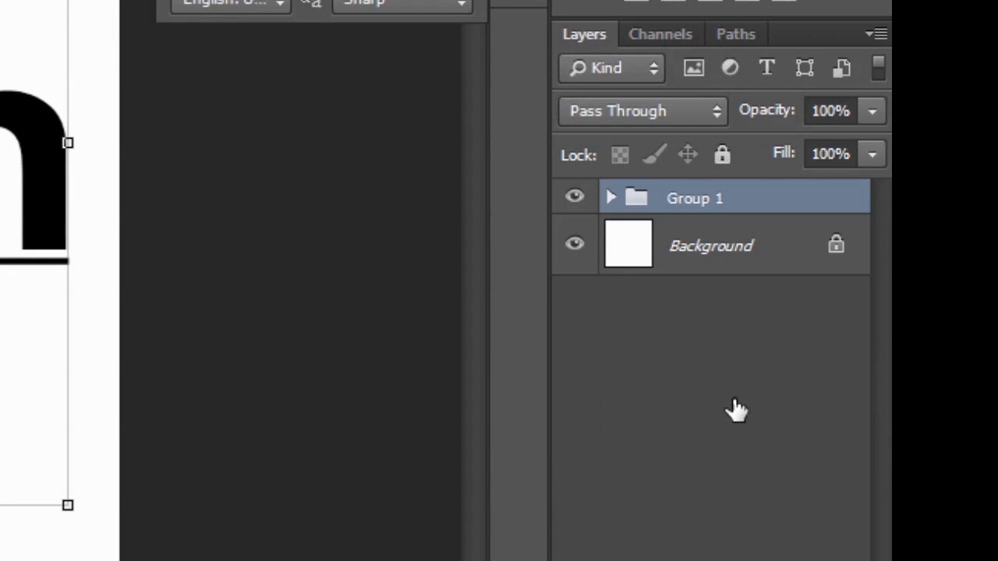
pyautogui.hotkey('ctrl', 'j')
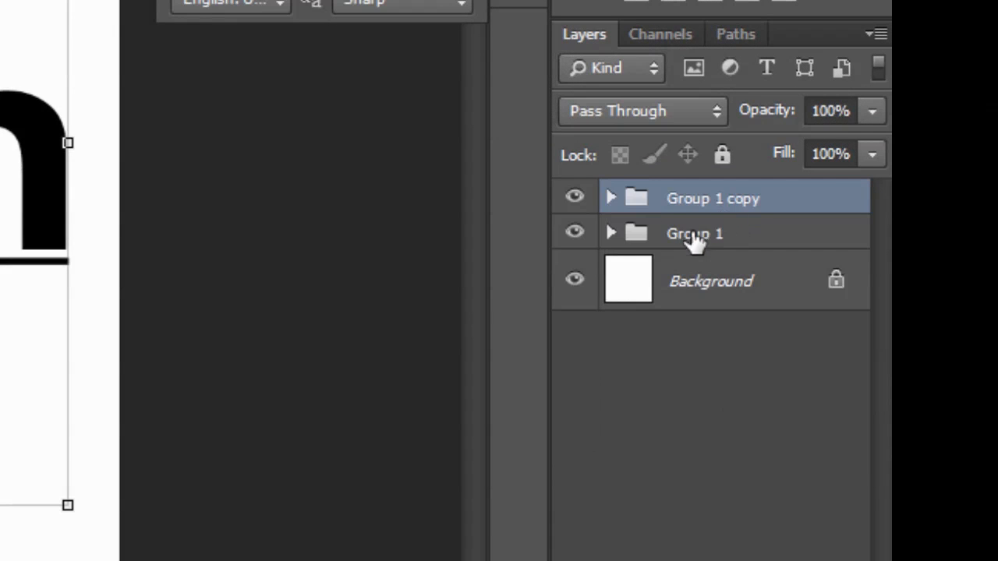
# Hide the original Group 1 and convert its copy to a Smart Object.
pyautogui.click(573, 233)
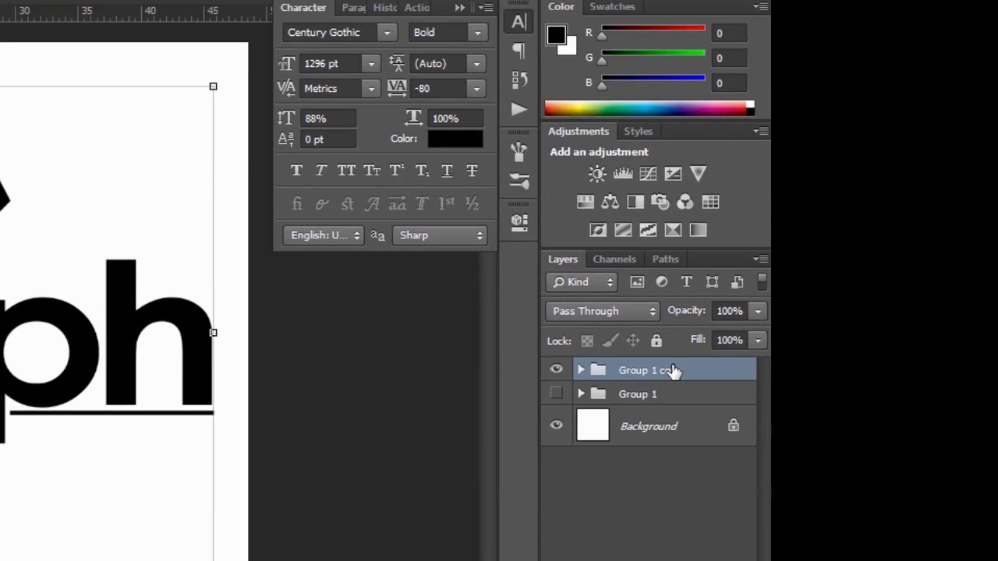
pyautogui.rightClick(672, 371)
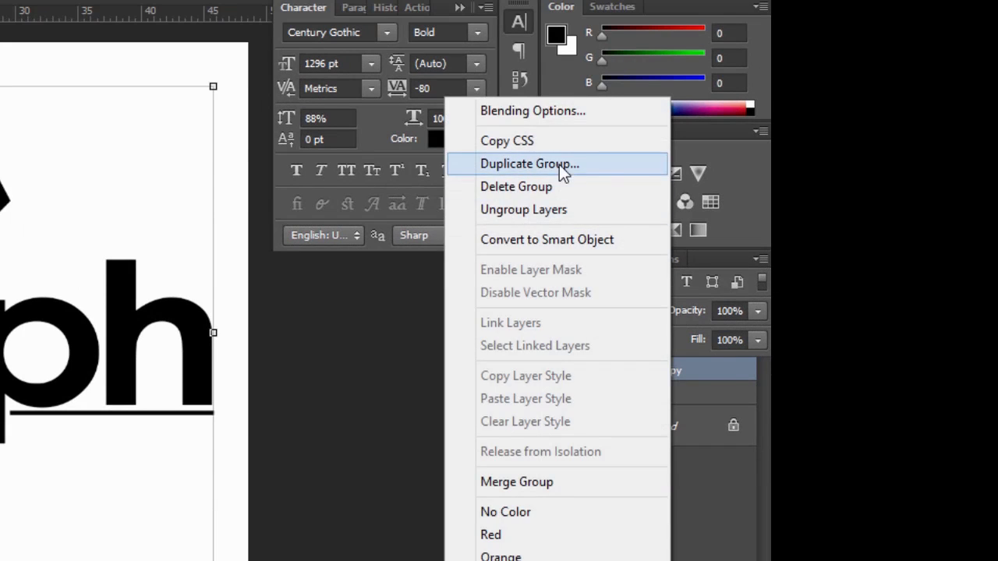
pyautogui.click(559, 240)
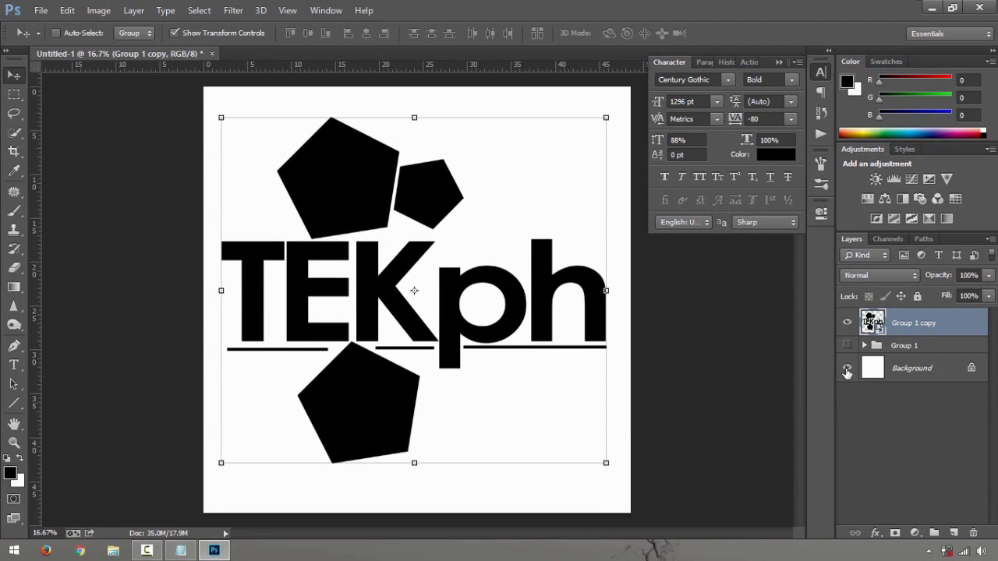
# Hide the Background layer, and switch the logo Smart Object's visibility off and back on.
pyautogui.click(846, 370)
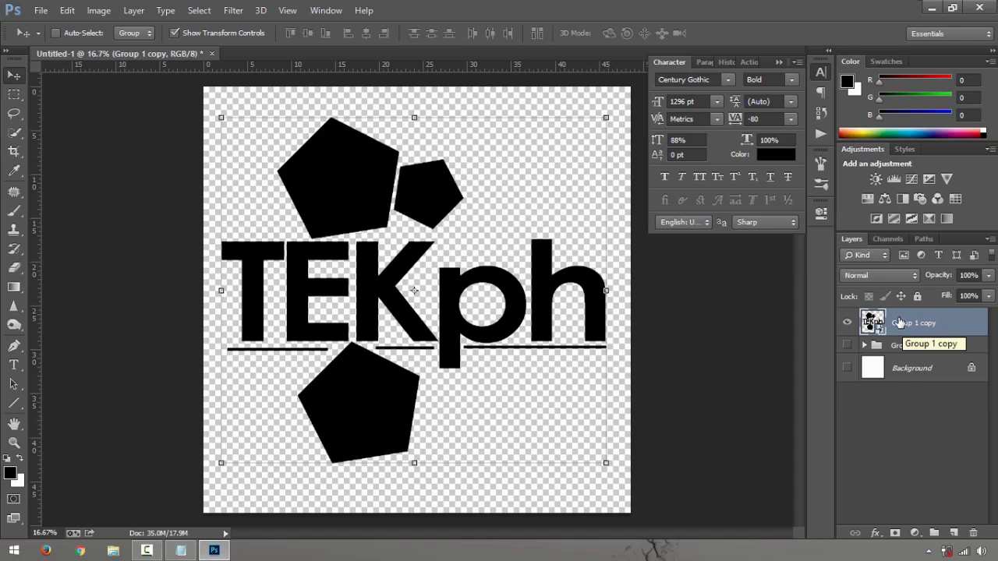
pyautogui.click(846, 323)
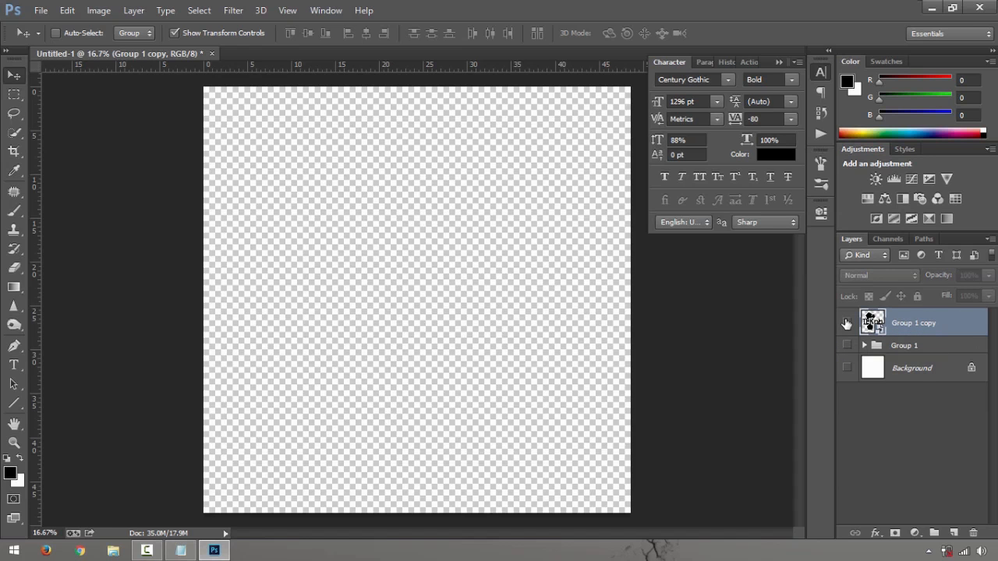
pyautogui.click(847, 324)
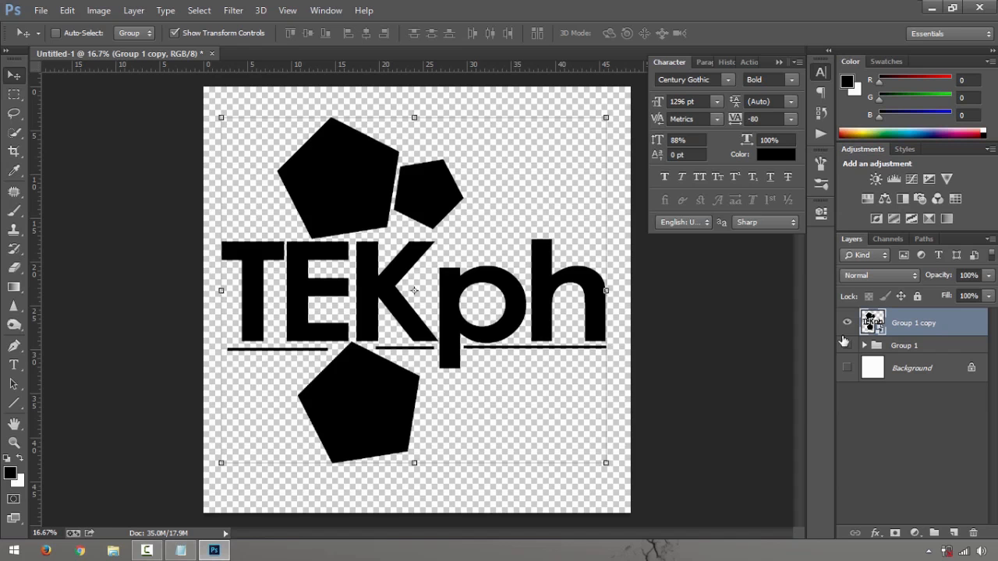
# Define the logo artwork as a brush preset named "TekPh Brush1".
pyautogui.click(68, 11)
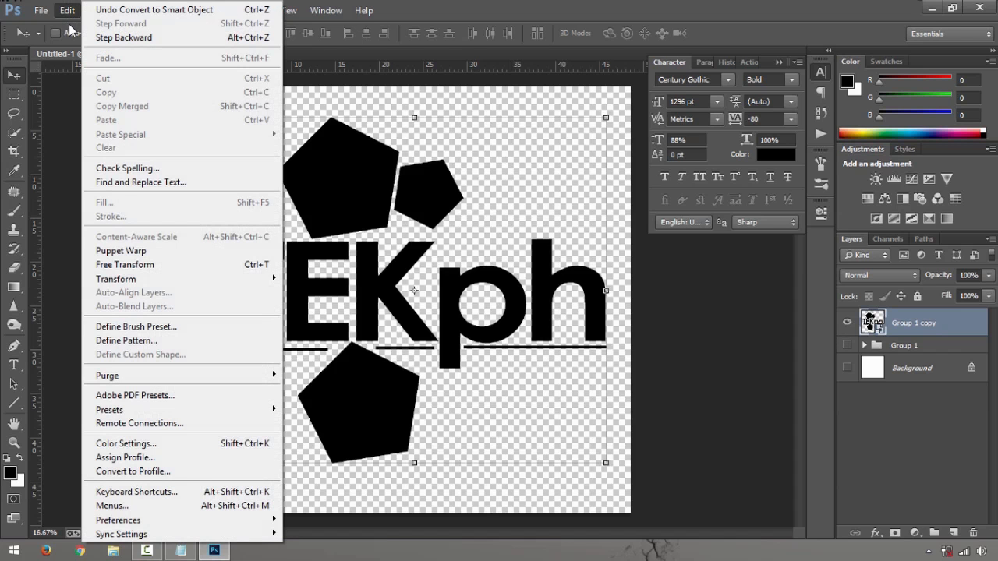
pyautogui.click(166, 330)
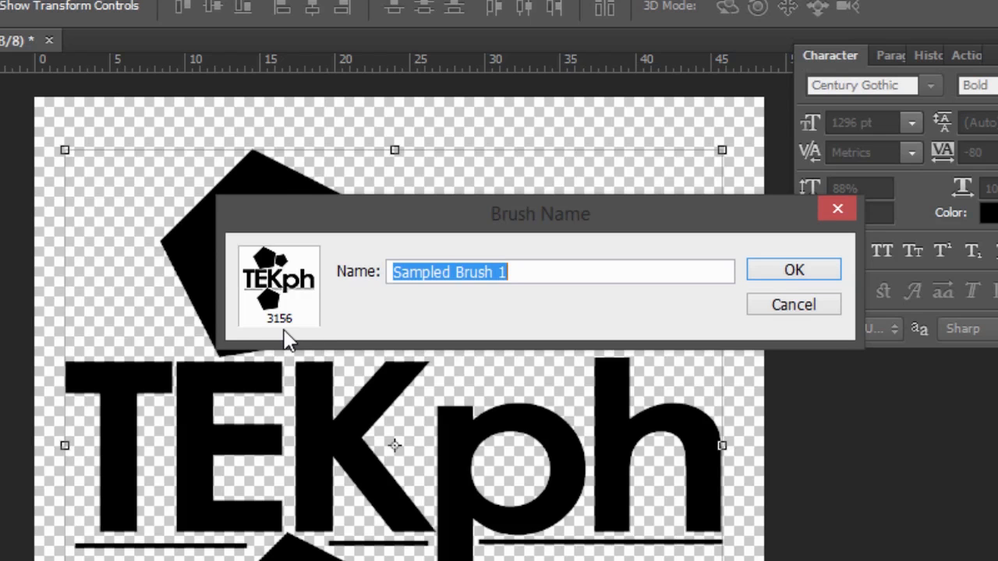
pyautogui.write('TekPh')
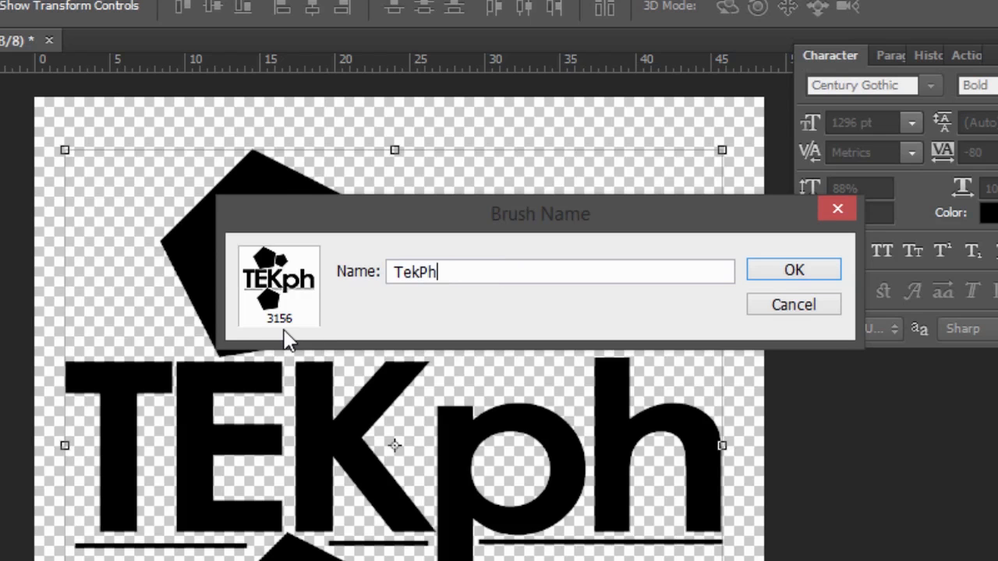
pyautogui.write(' Brsh')
pyautogui.press('BackSpace')
pyautogui.press('BackSpace')
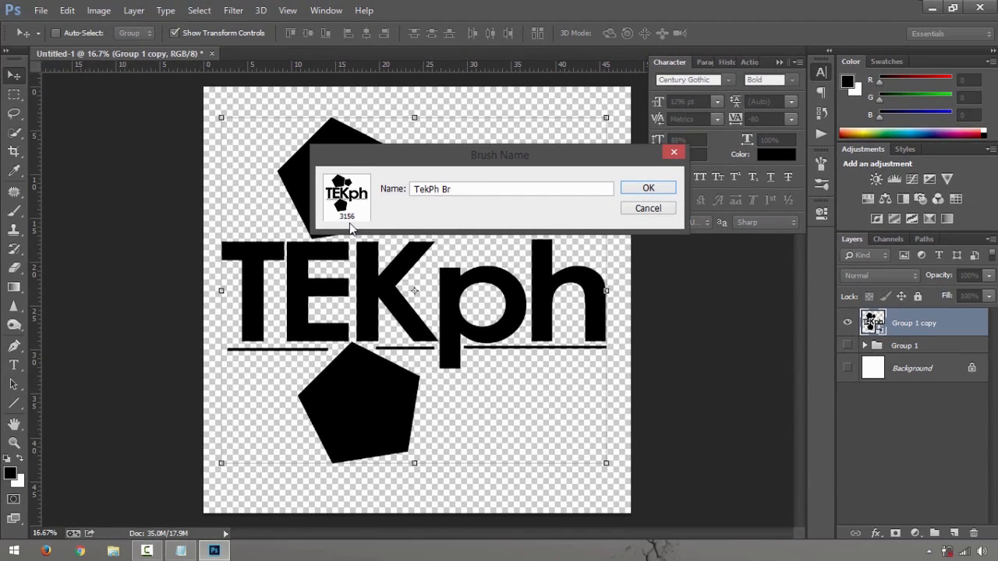
pyautogui.write('ush1')
pyautogui.click(643, 194)
# Create a second document of 1920 × 1080 pixels with a white background and collapse the character settings.
pyautogui.hotkey('ctrl', 'n')
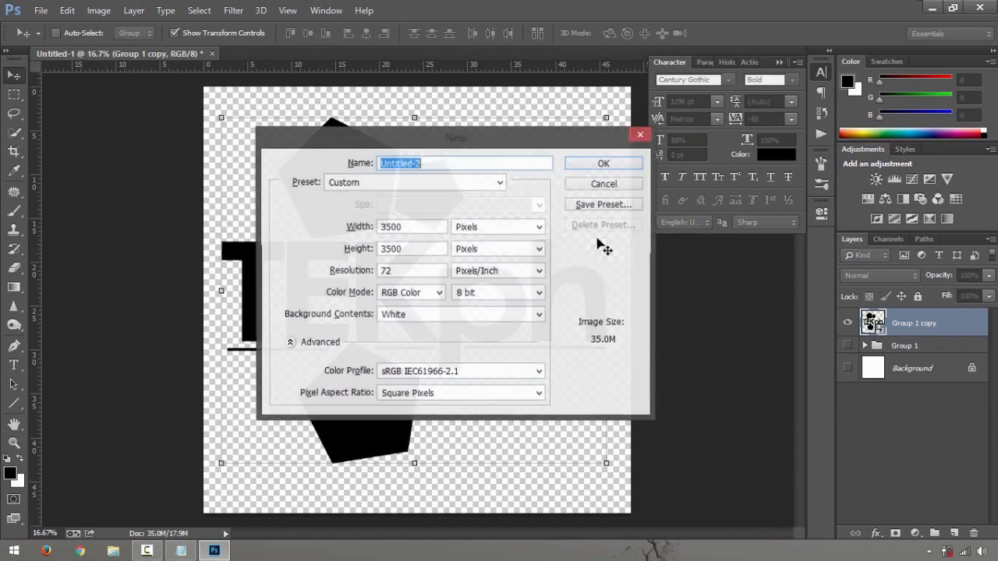
pyautogui.doubleClick(380, 229)
pyautogui.write('1920')
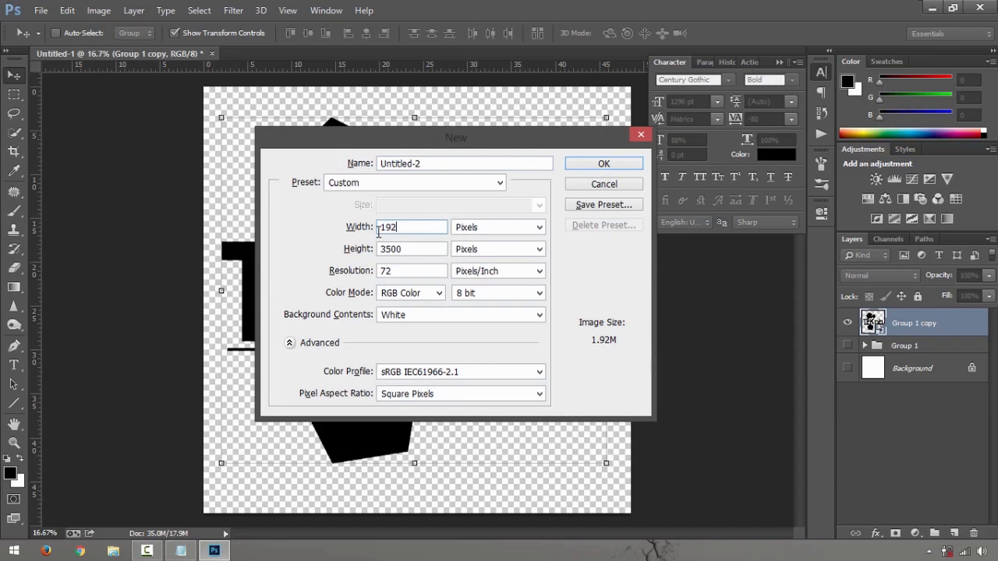
pyautogui.press('Tab')
pyautogui.press('Tab')
pyautogui.write('1080')
pyautogui.press('Return')
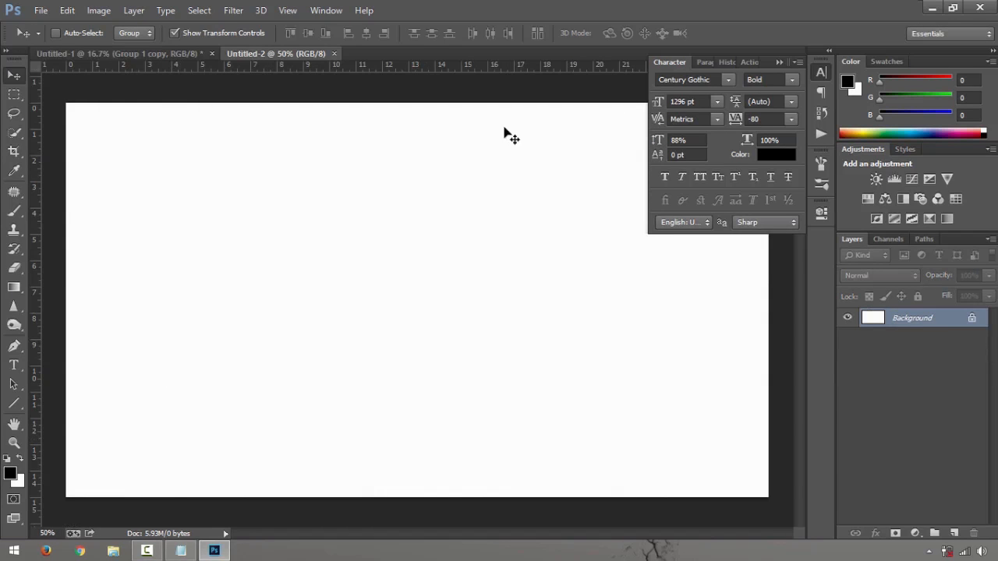
pyautogui.click(793, 57)
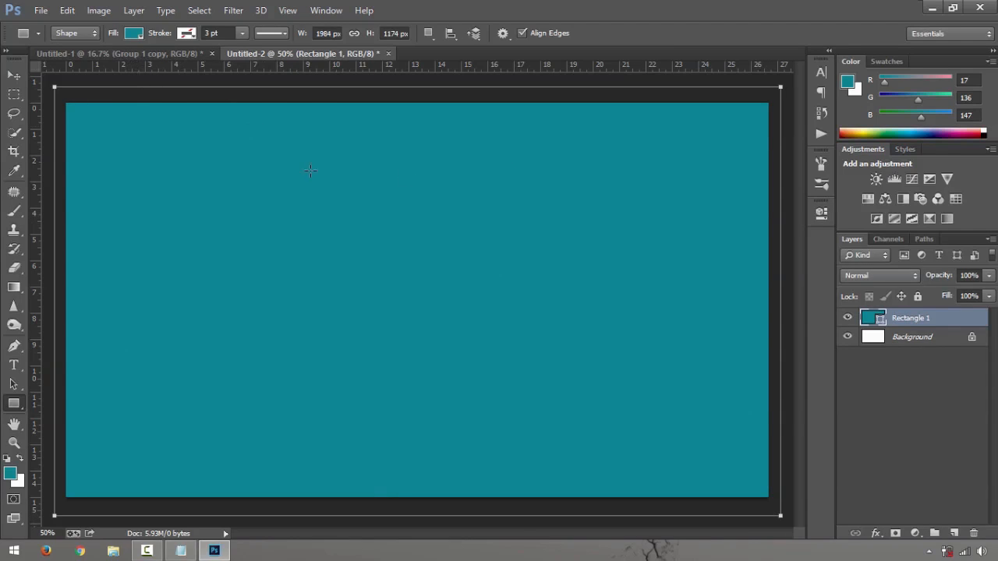
# Choose the 3156 px TEKph logo tip for the Brush tool and rasterize the Rectangle 1 shape layer for painting.
pyautogui.click(934, 345)
pyautogui.click(930, 326)
pyautogui.press('b')
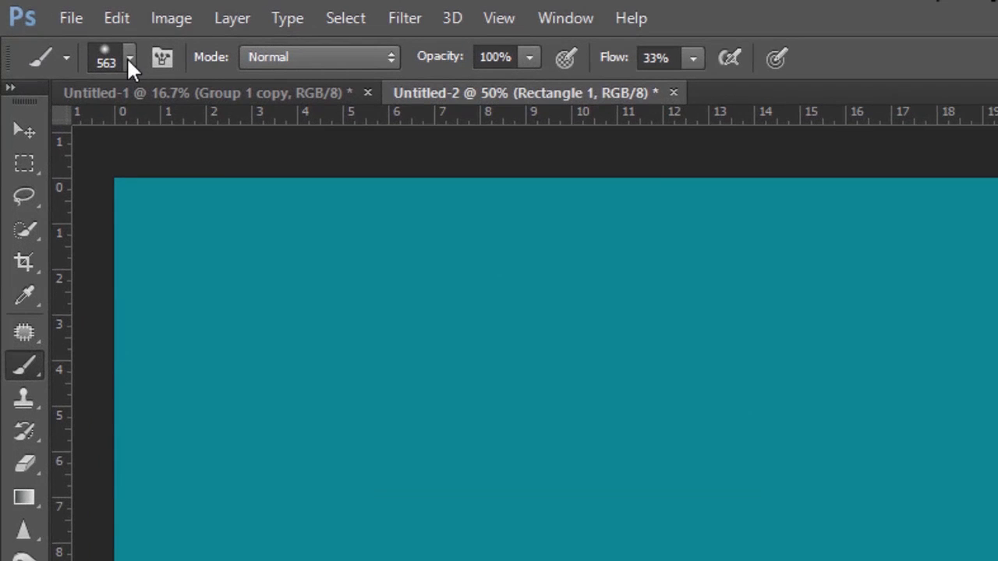
pyautogui.click(130, 61)
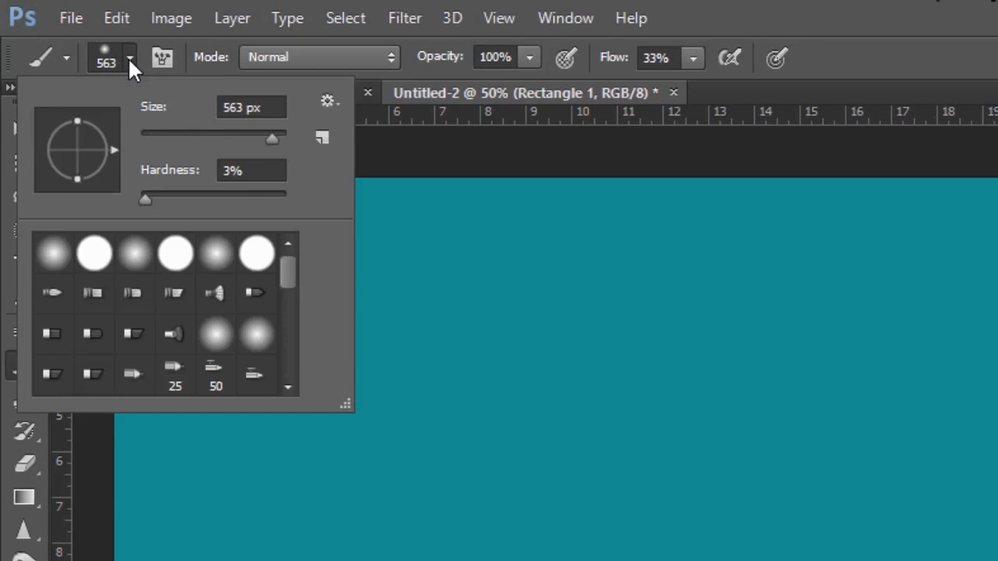
pyautogui.moveTo(292, 286); pyautogui.dragTo(295, 385)
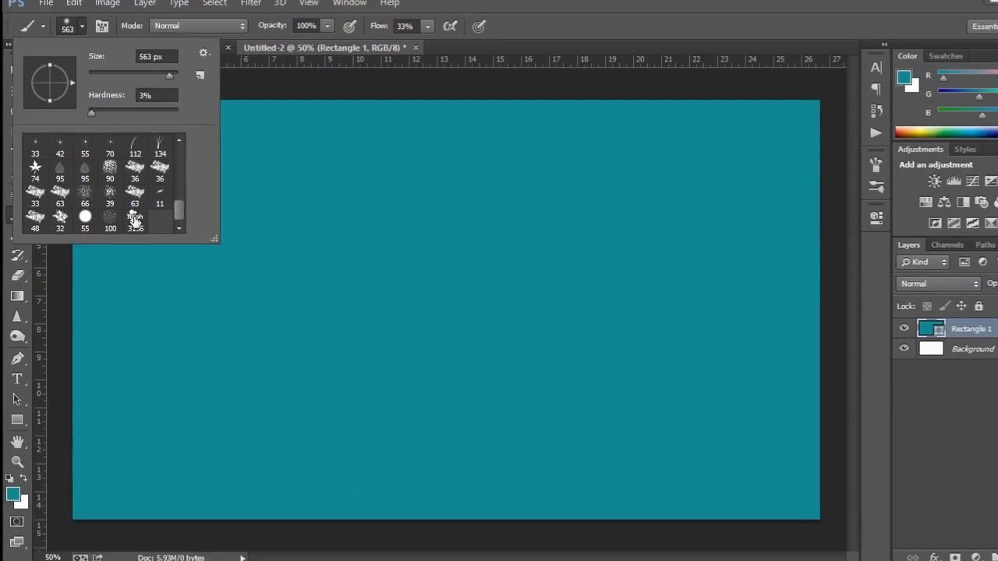
pyautogui.click(436, 346)
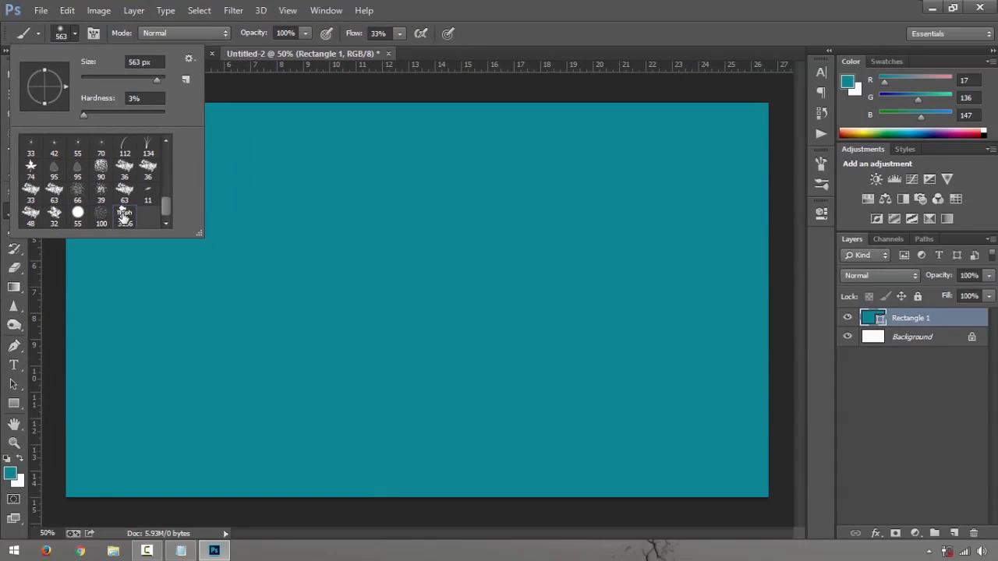
pyautogui.click(653, 3)
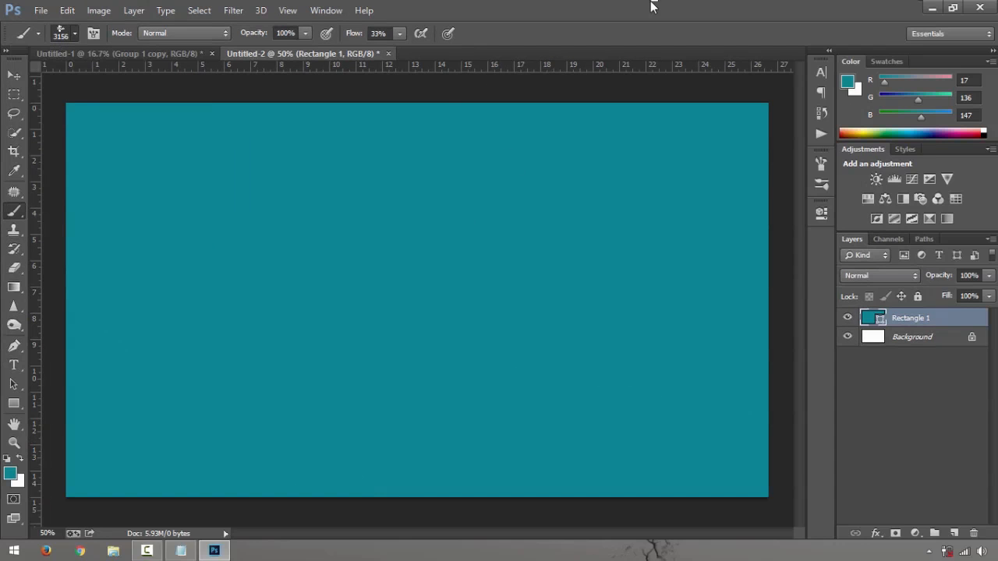
pyautogui.click(399, 271)
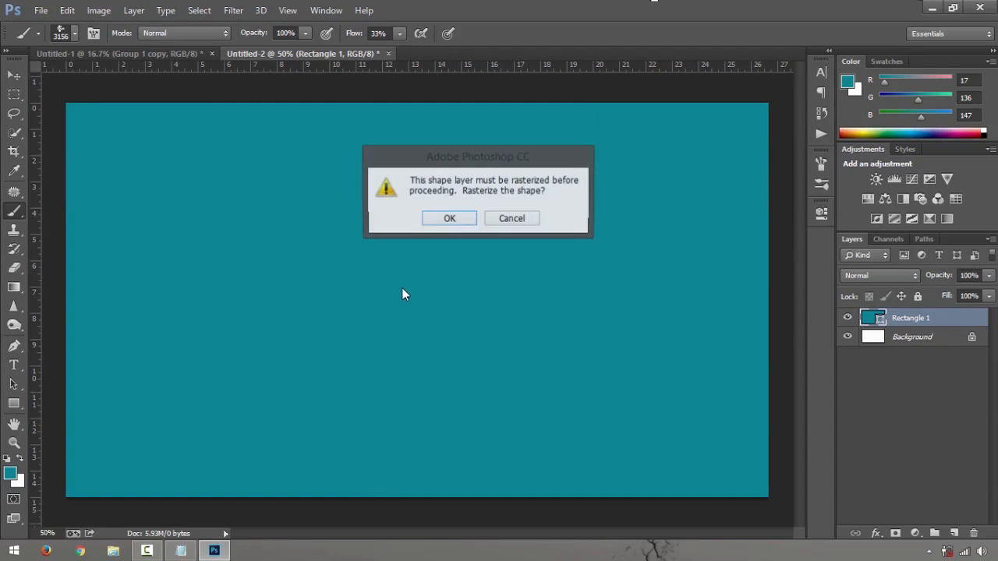
pyautogui.click(454, 217)
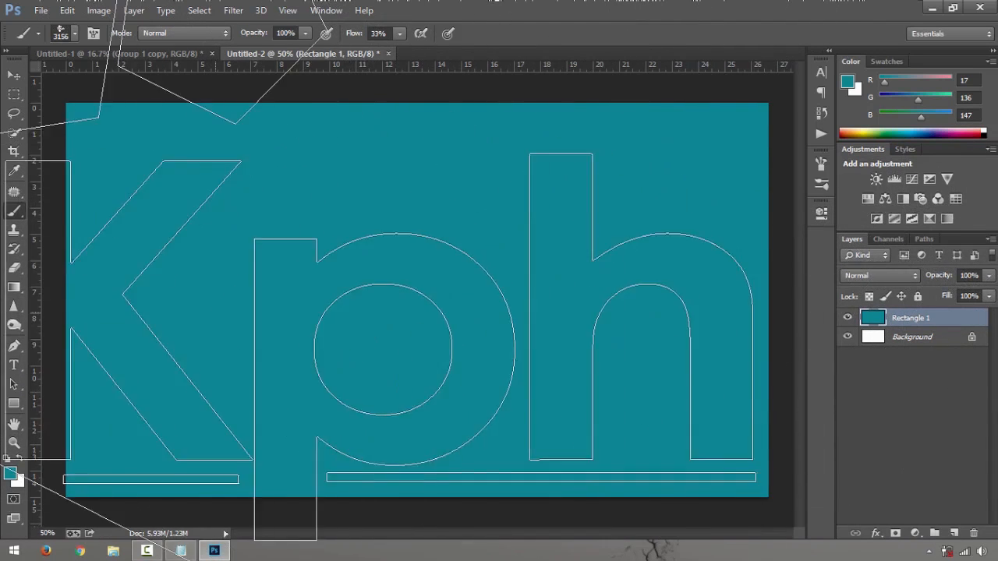
# Set the foreground color to brown (RGB 147, 60, 17) and stamp the logo brush on the teal rectangle.
pyautogui.click(10, 473)
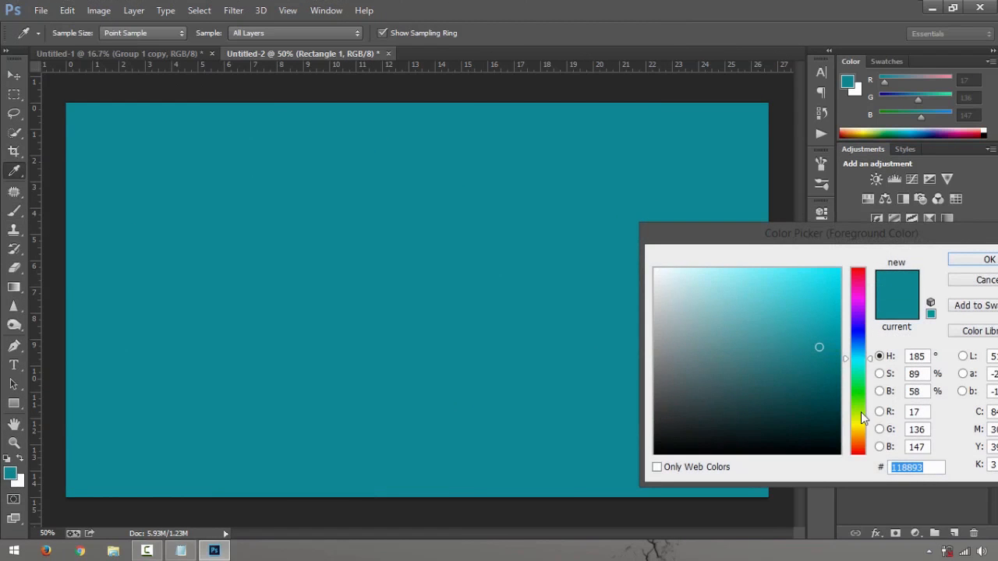
pyautogui.moveTo(861, 405); pyautogui.dragTo(862, 446)
pyautogui.click(978, 260)
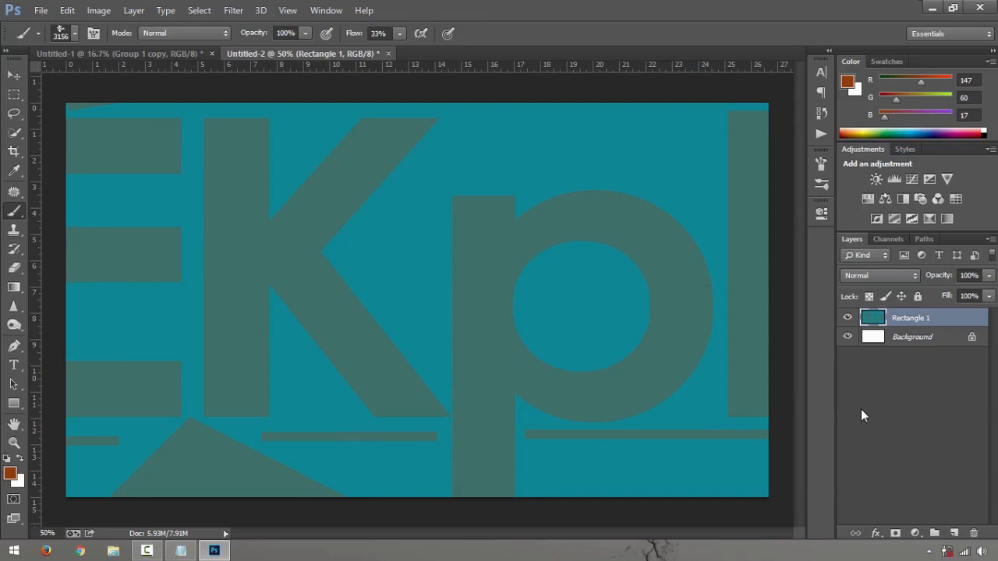
# Hide the Rectangle 1 layer and select the white Background layer for painting.
pyautogui.click(847, 318)
pyautogui.click(847, 337)
pyautogui.click(847, 337)
pyautogui.click(387, 308)
pyautogui.click(495, 219)
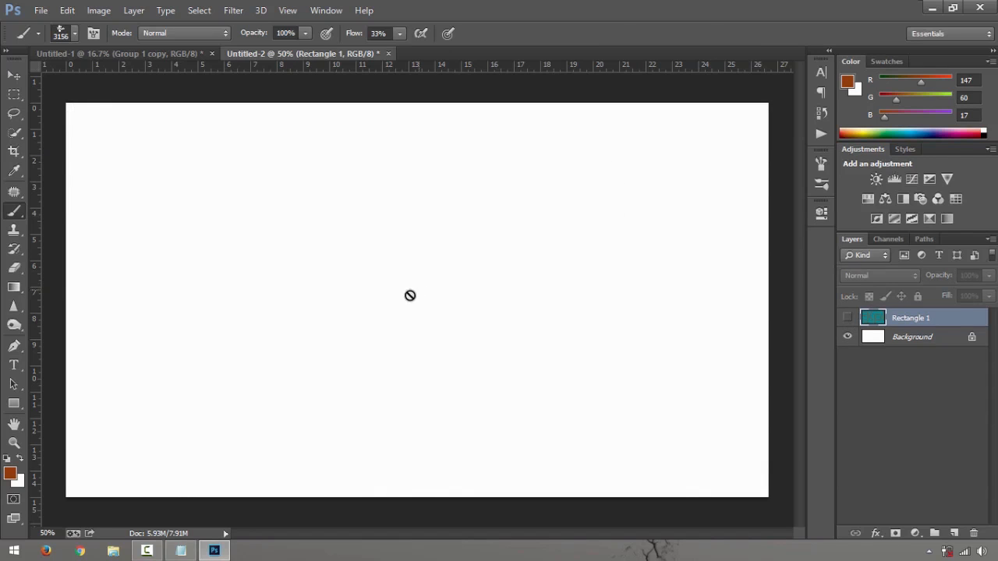
pyautogui.click(912, 340)
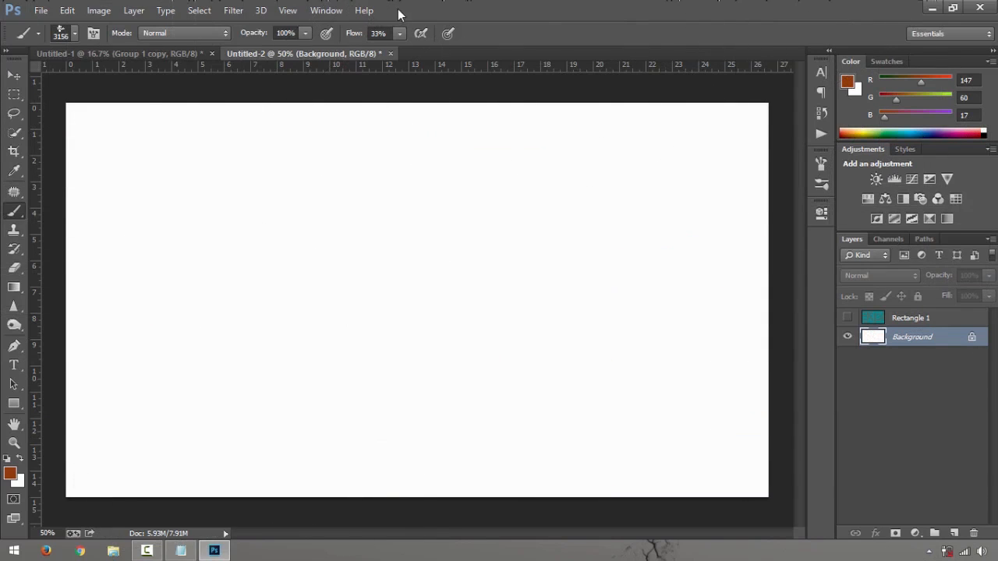
# Set the brush flow to 100% and make the Background layer active with Rectangle 1 hidden.
pyautogui.click(399, 33)
pyautogui.click(847, 317)
pyautogui.click(896, 318)
pyautogui.click(848, 320)
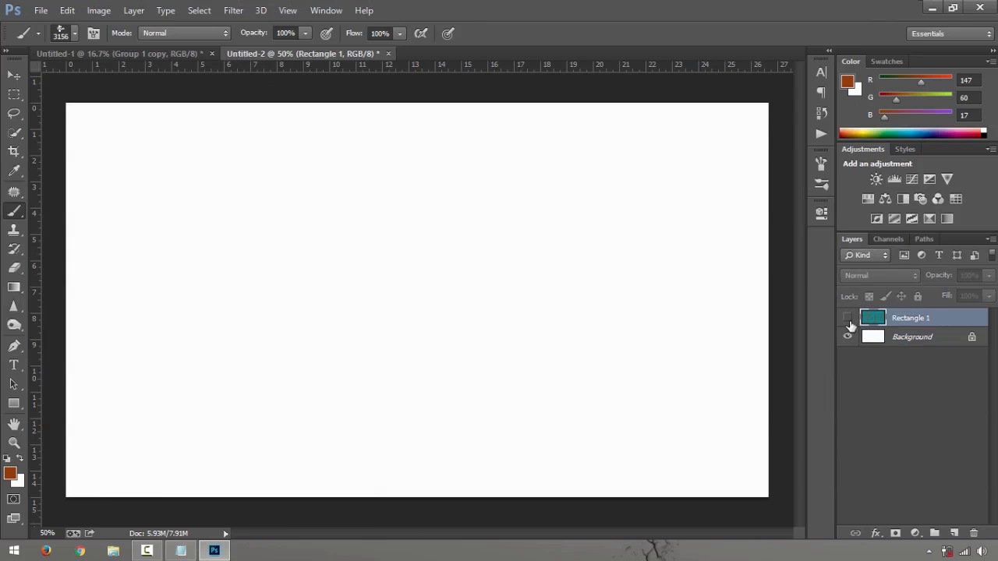
pyautogui.click(947, 337)
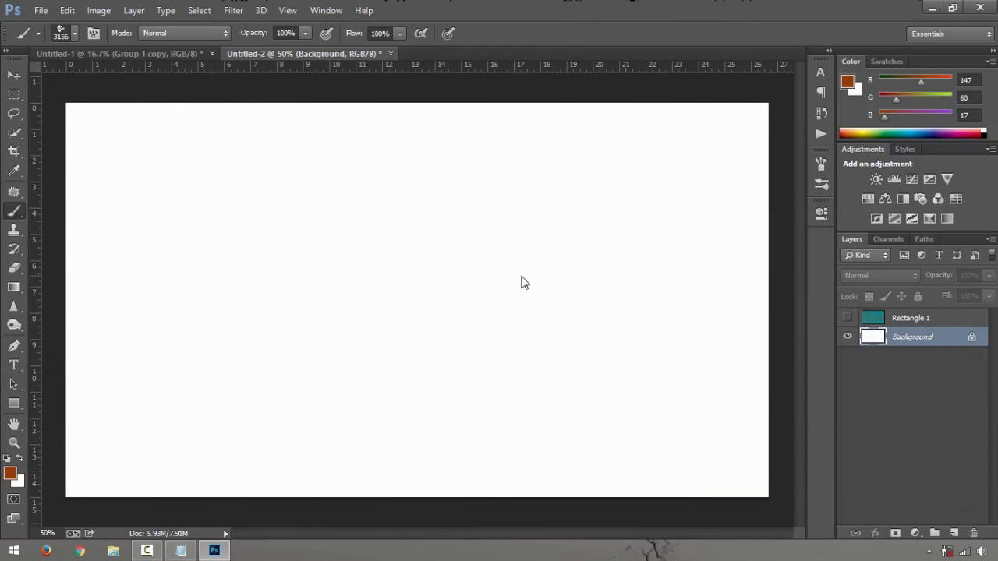
# Stamp the brown logo twice on the Background layer, first with the brush at 1012 px and again at 692 px.
pyautogui.moveTo(524, 283)
pyautogui.mouseDown()
pyautogui.moveTo(194, 296)
pyautogui.moveTo(212, 301)
pyautogui.moveTo(201, 304)
pyautogui.mouseUp()
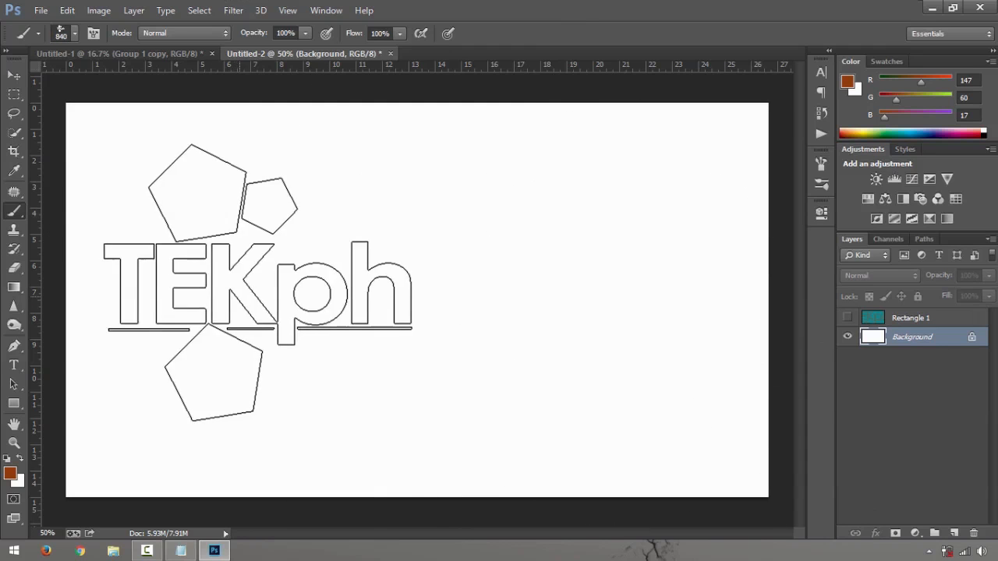
pyautogui.moveTo(393, 285); pyautogui.dragTo(427, 287)
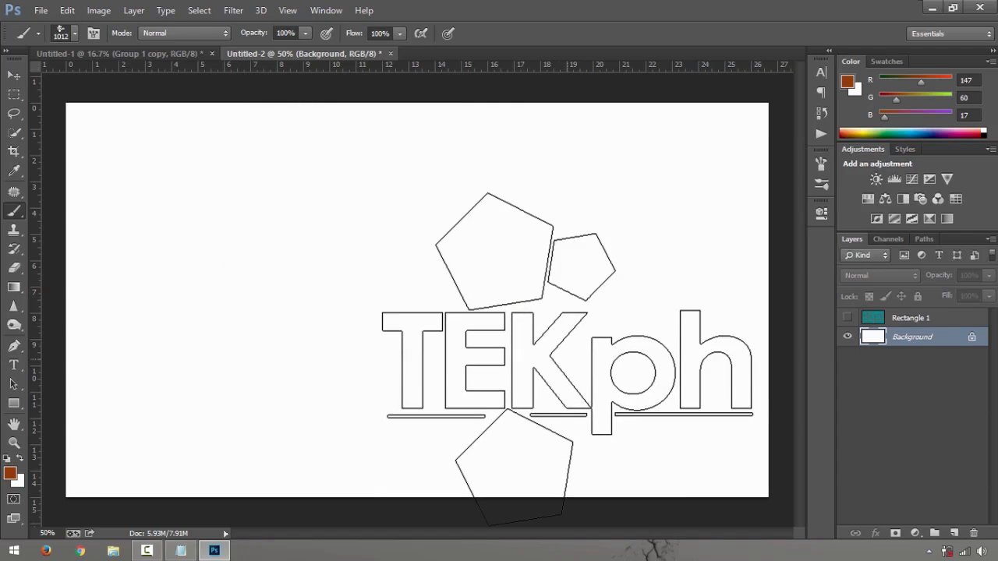
pyautogui.click(556, 317)
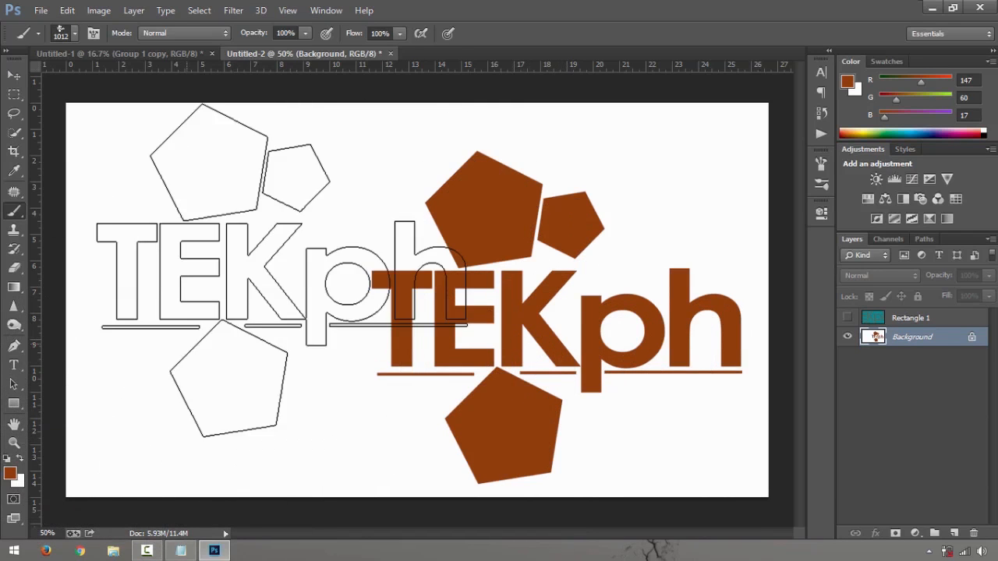
pyautogui.moveTo(234, 244); pyautogui.dragTo(233, 247)
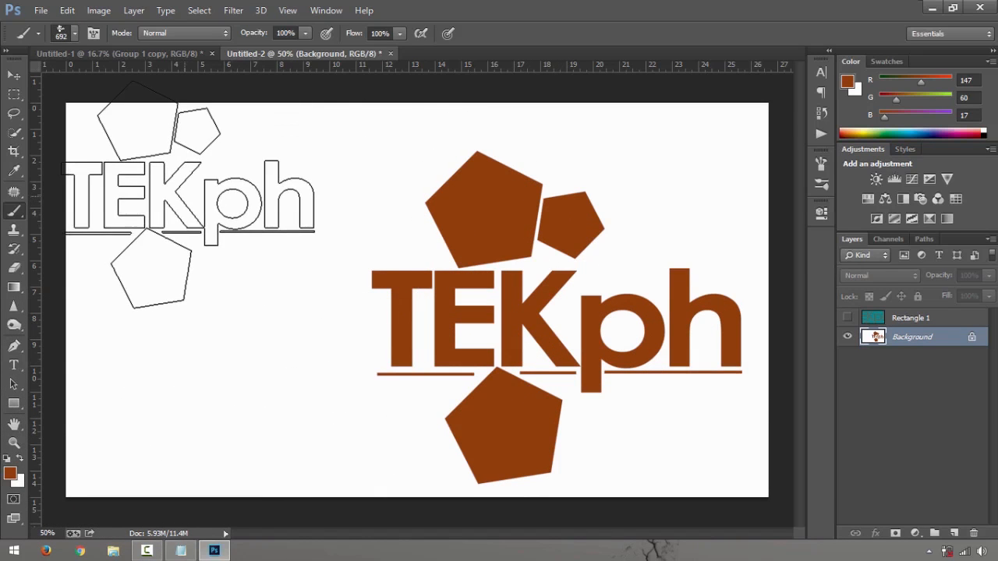
pyautogui.click(228, 228)
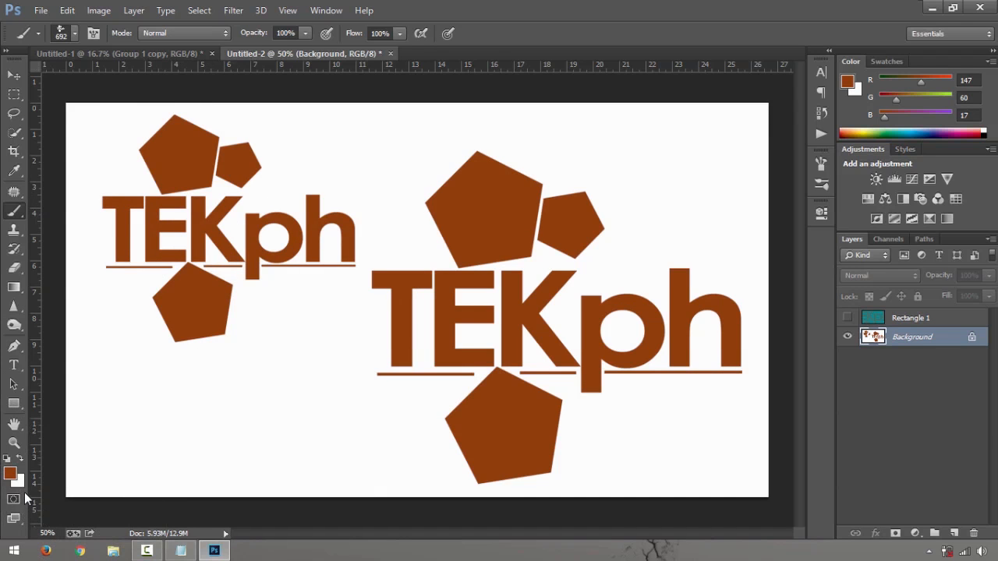